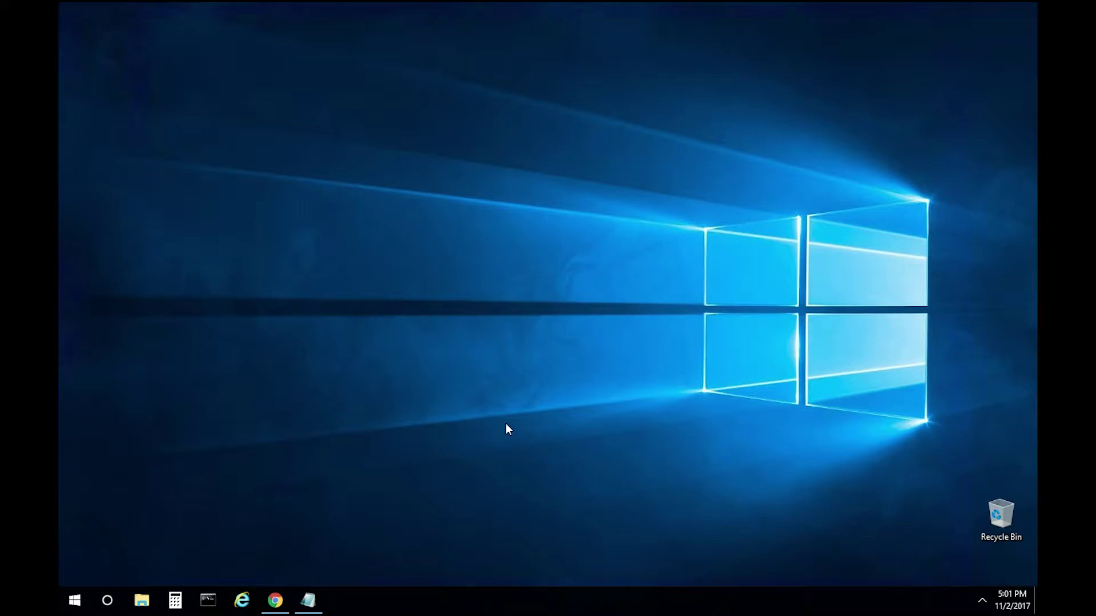
Check the copier setup notes, then return to the Canon support tab in Chrome.
{"action": "left_click", "coordinate": [321, 603]}
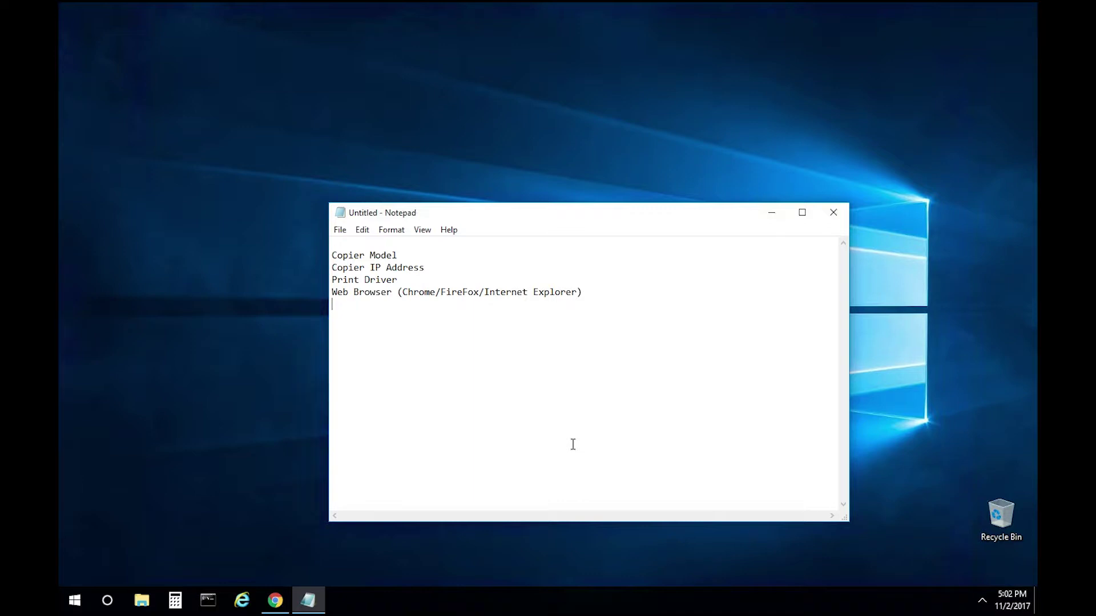
{"action": "left_click", "coordinate": [772, 213]}
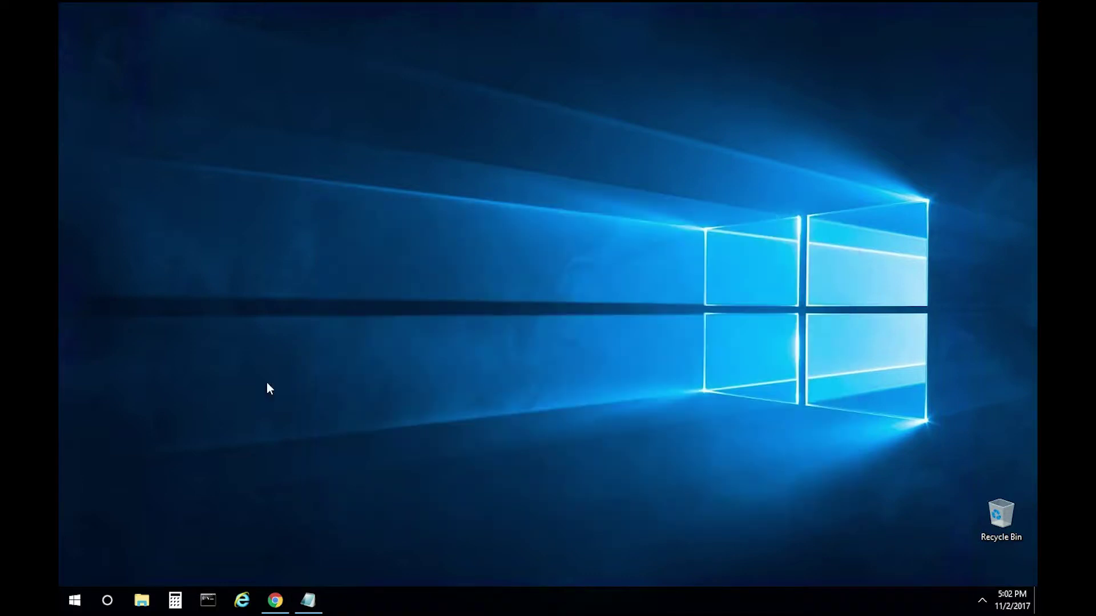
{"action": "left_click", "coordinate": [275, 600]}
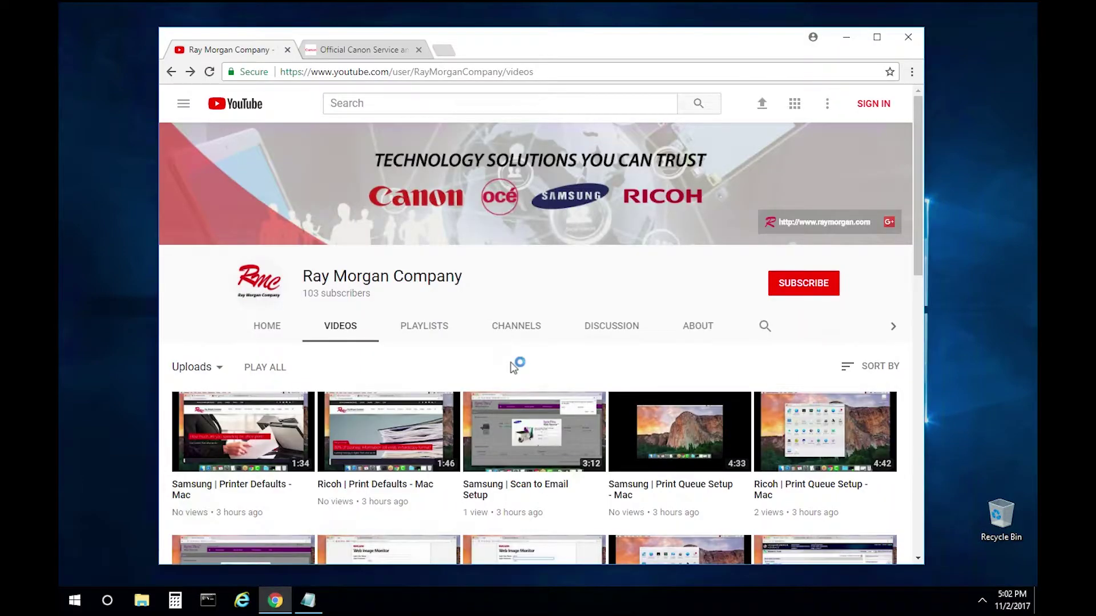
{"action": "left_click", "coordinate": [406, 50]}
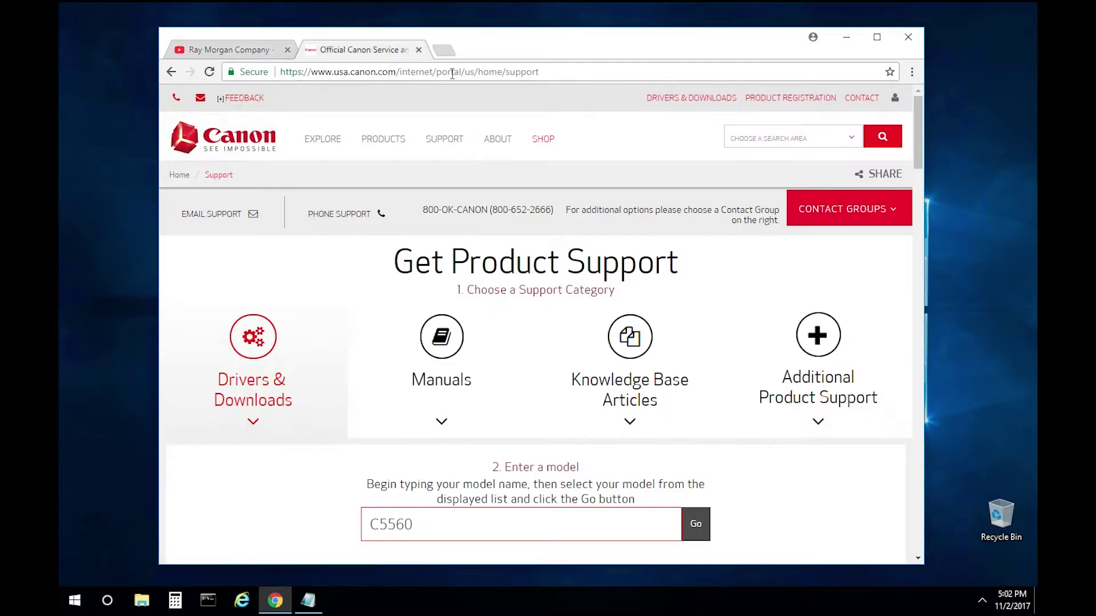
Enter imageRUNNER ADVANCE C5560i as the model from the suggestions list.
{"action": "left_click", "coordinate": [562, 69]}
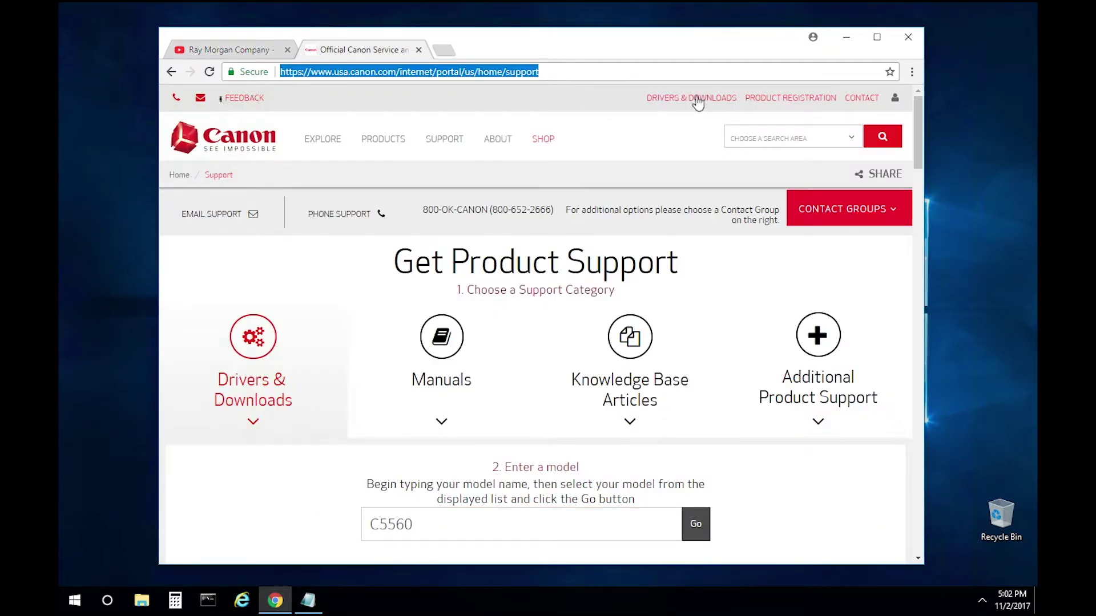
{"action": "left_click", "coordinate": [444, 528]}
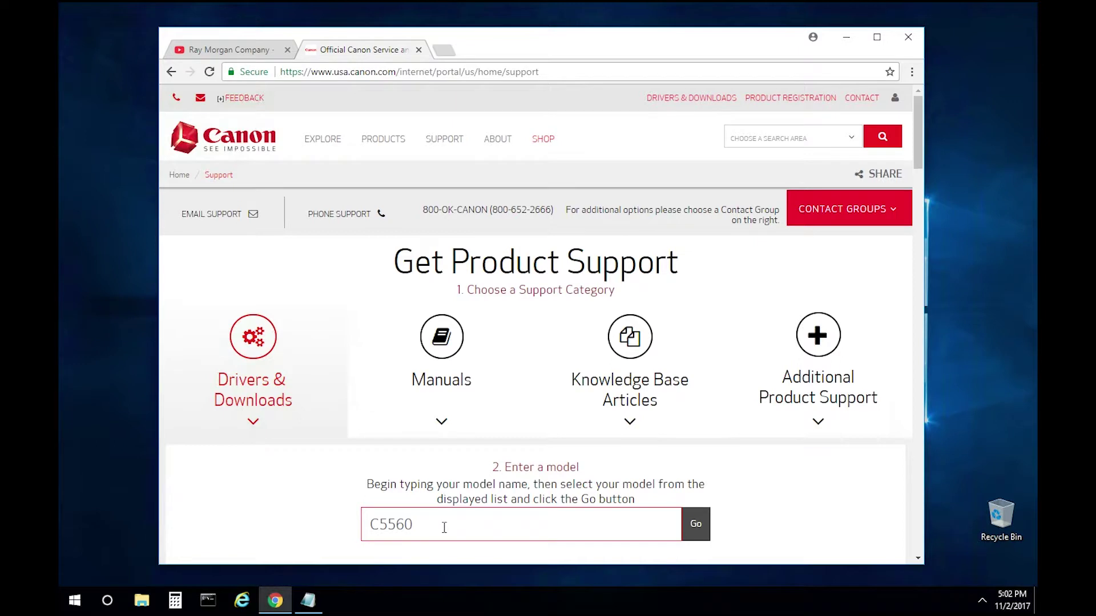
{"action": "scroll", "coordinate": [485, 503], "scroll_direction": "down", "scroll_amount": 1}
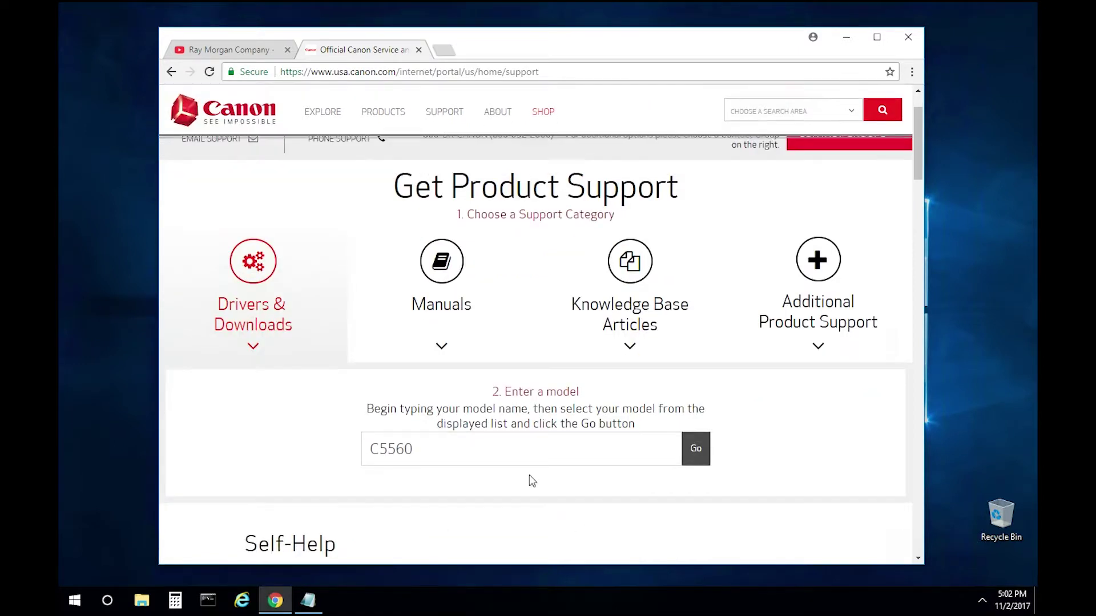
{"action": "left_click", "coordinate": [502, 497]}
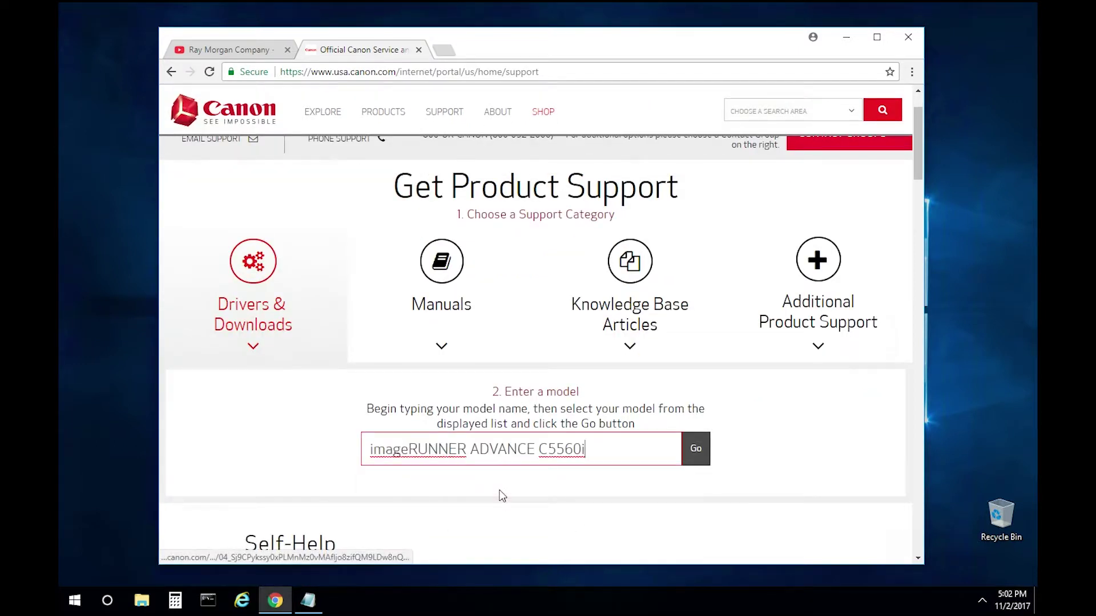
Open the C5560i support page and download the UFRII_v30.15_Set-up_x64.exe driver.
{"action": "left_click", "coordinate": [694, 449]}
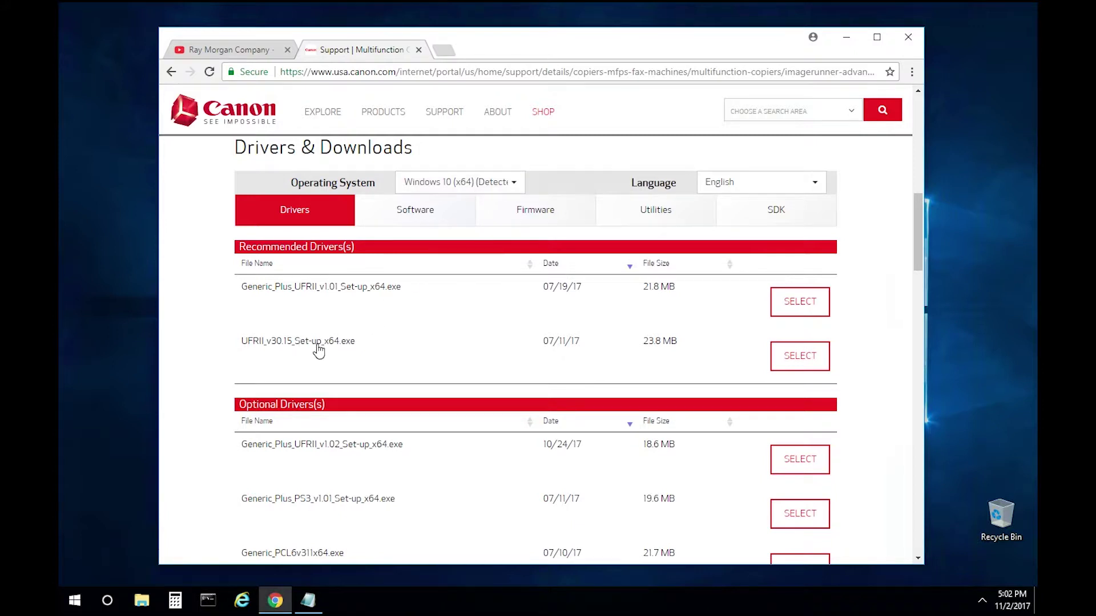
{"action": "scroll", "coordinate": [437, 349], "scroll_direction": "down", "scroll_amount": 3}
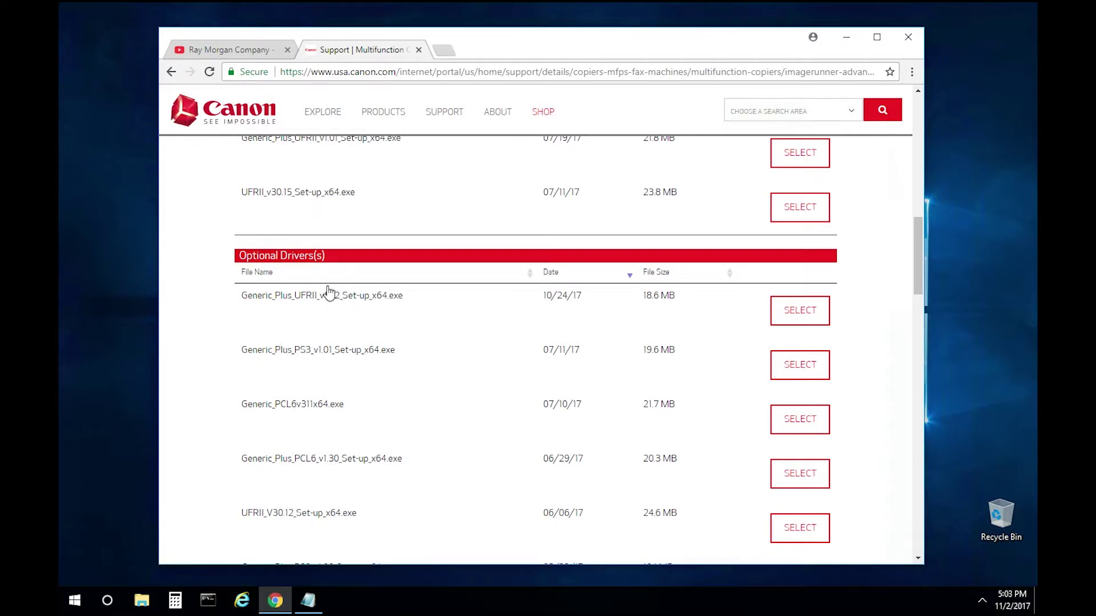
{"action": "scroll", "coordinate": [329, 291], "scroll_direction": "up", "scroll_amount": 1}
{"action": "scroll", "coordinate": [329, 291], "scroll_direction": "up", "scroll_amount": 3}
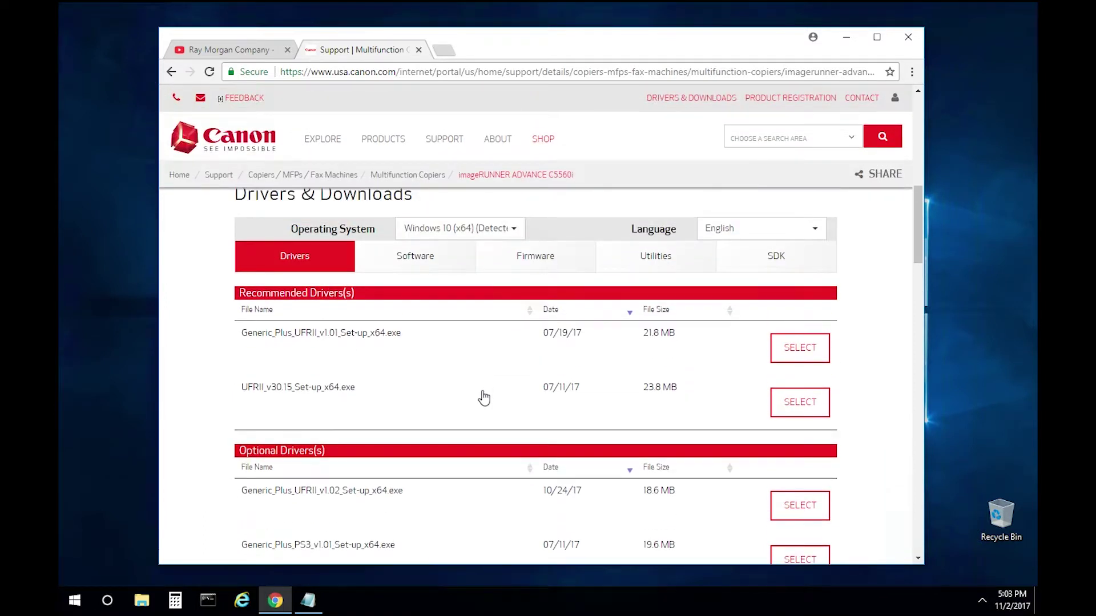
{"action": "left_click", "coordinate": [802, 406]}
{"action": "left_click", "coordinate": [754, 523]}
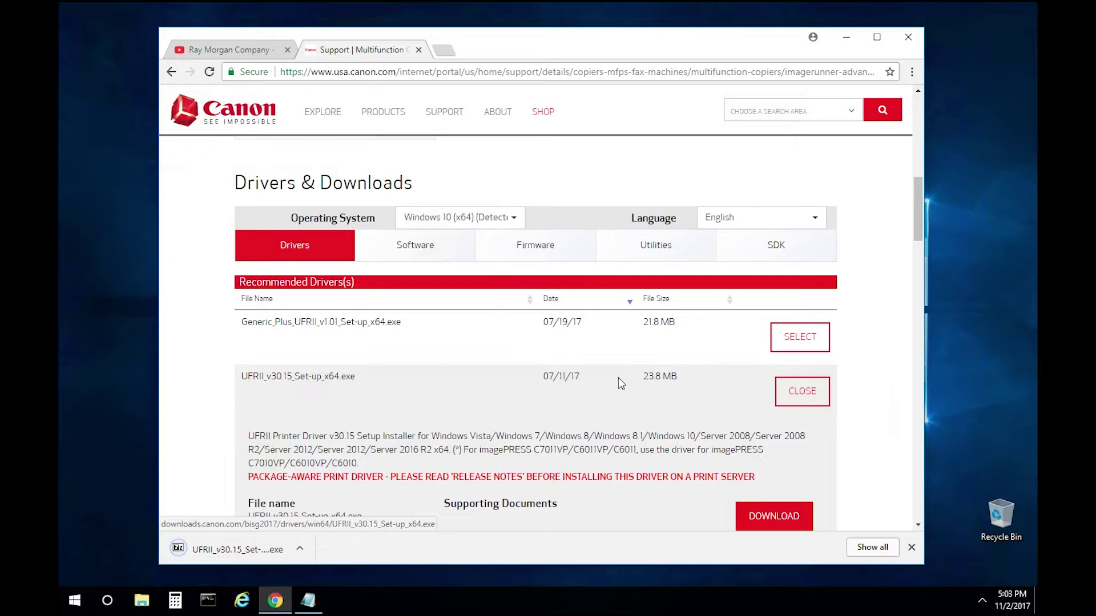
{"action": "left_click", "coordinate": [142, 600]}
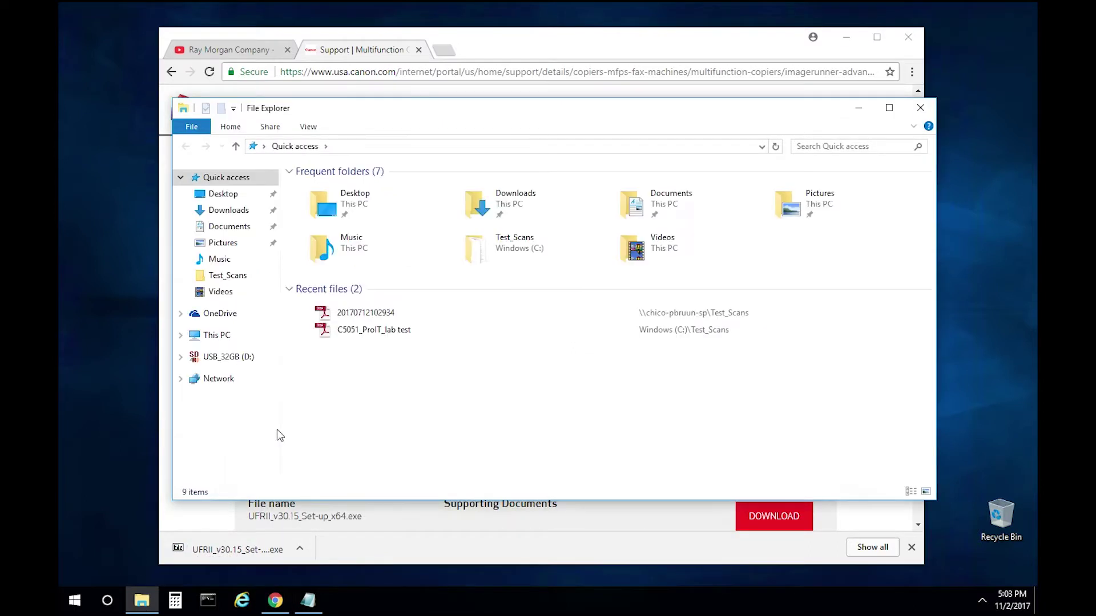
Extract the UFRII_v30.15 package in Downloads, then clear all windows off the desktop.
{"action": "left_click", "coordinate": [235, 211]}
{"action": "double_click", "coordinate": [326, 203]}
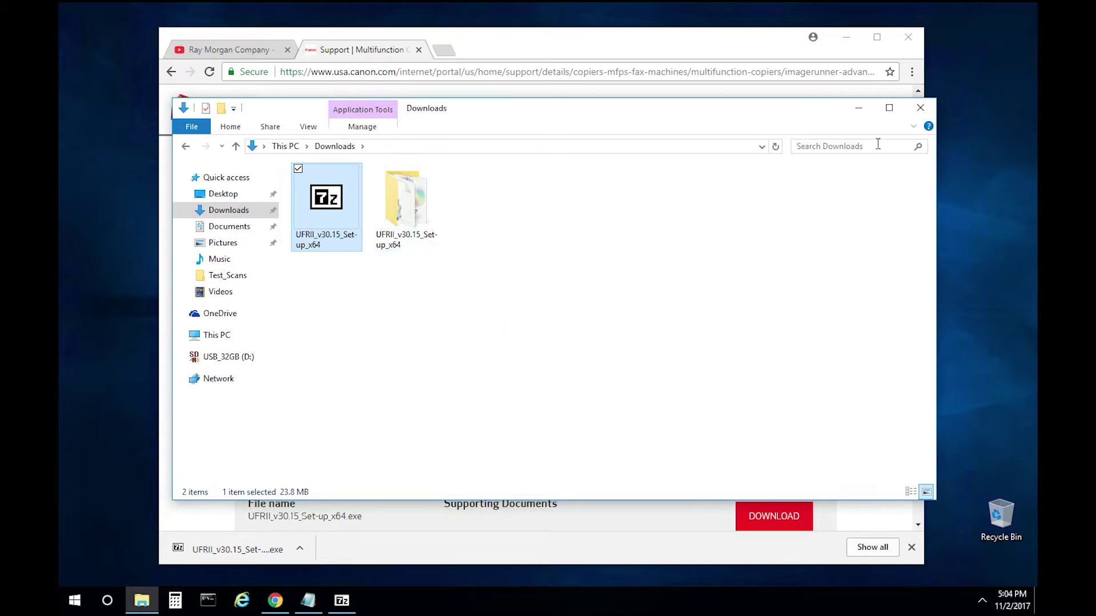
{"action": "left_click", "coordinate": [920, 107]}
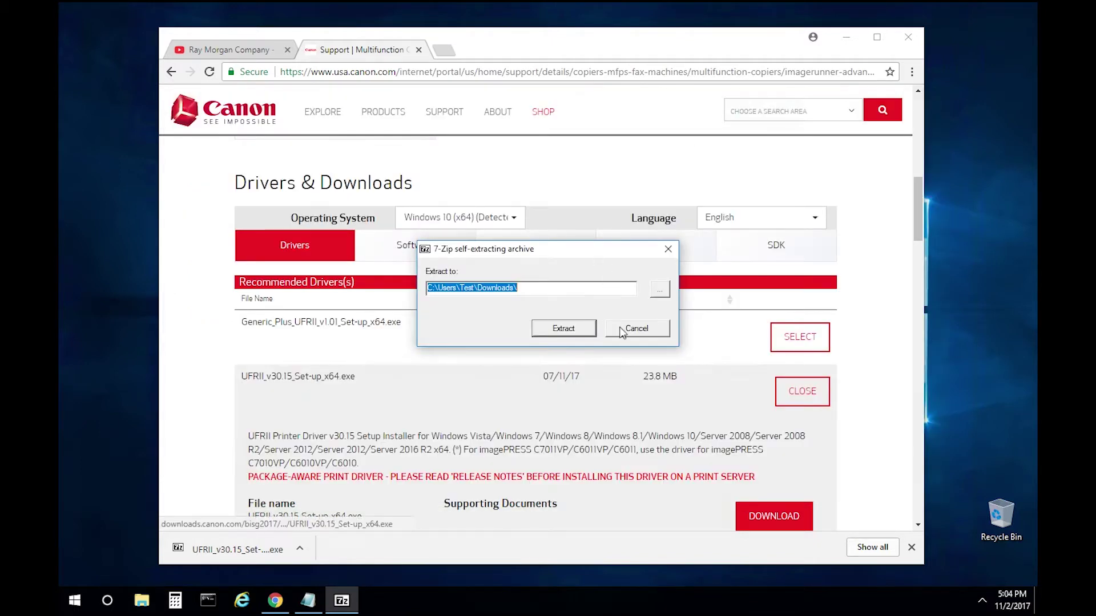
{"action": "left_click", "coordinate": [637, 328]}
{"action": "left_click", "coordinate": [846, 37]}
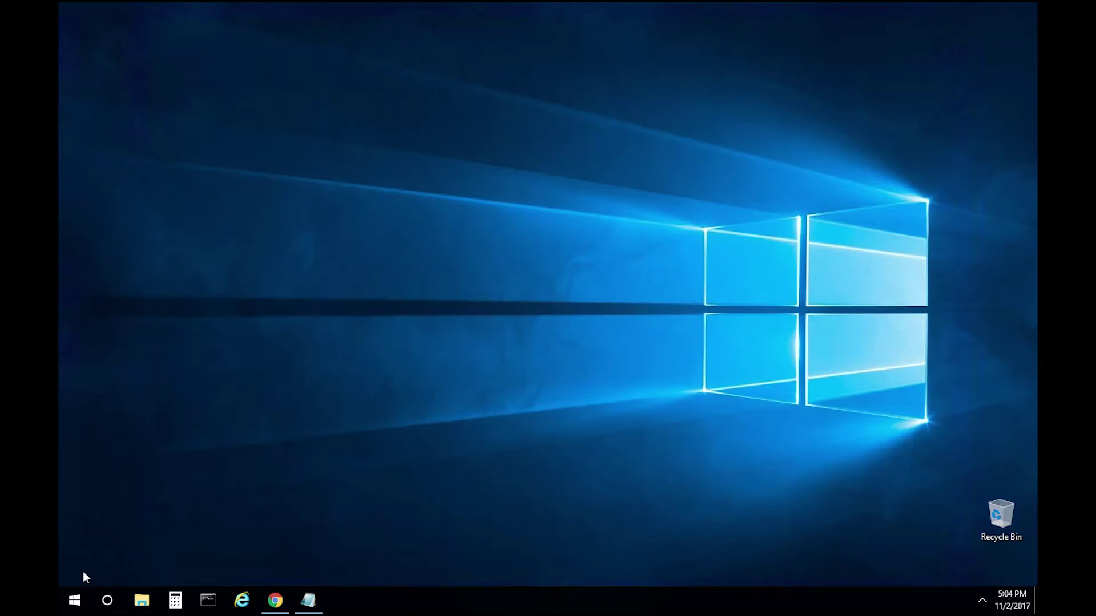
Search 'cont' to launch Control Panel and go to Devices and Printers.
{"action": "left_click", "coordinate": [75, 602]}
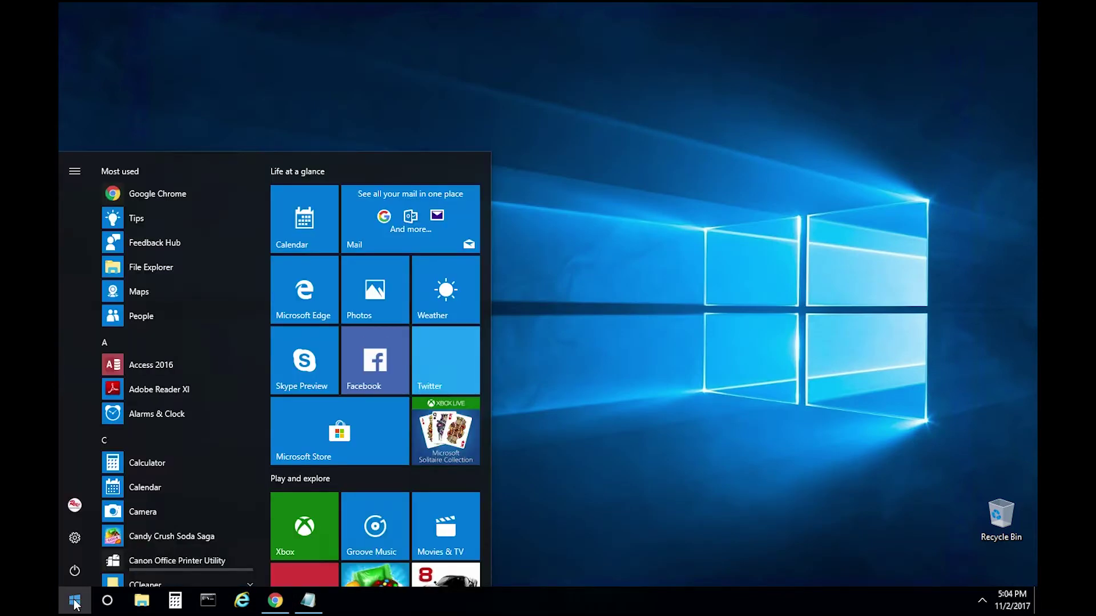
{"action": "type", "text": "cont"}
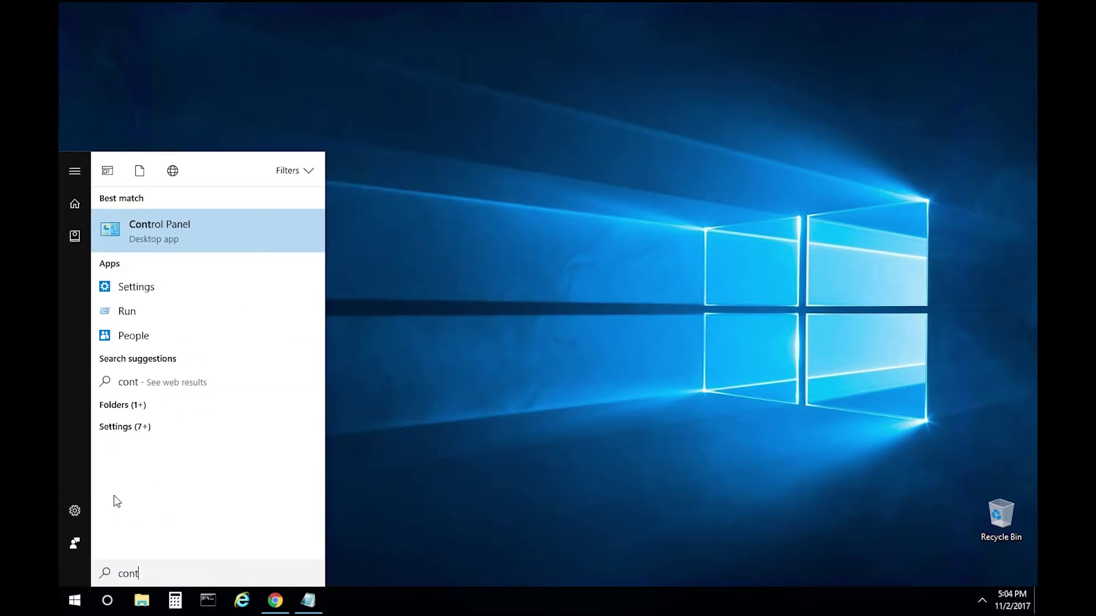
{"action": "left_click", "coordinate": [205, 233]}
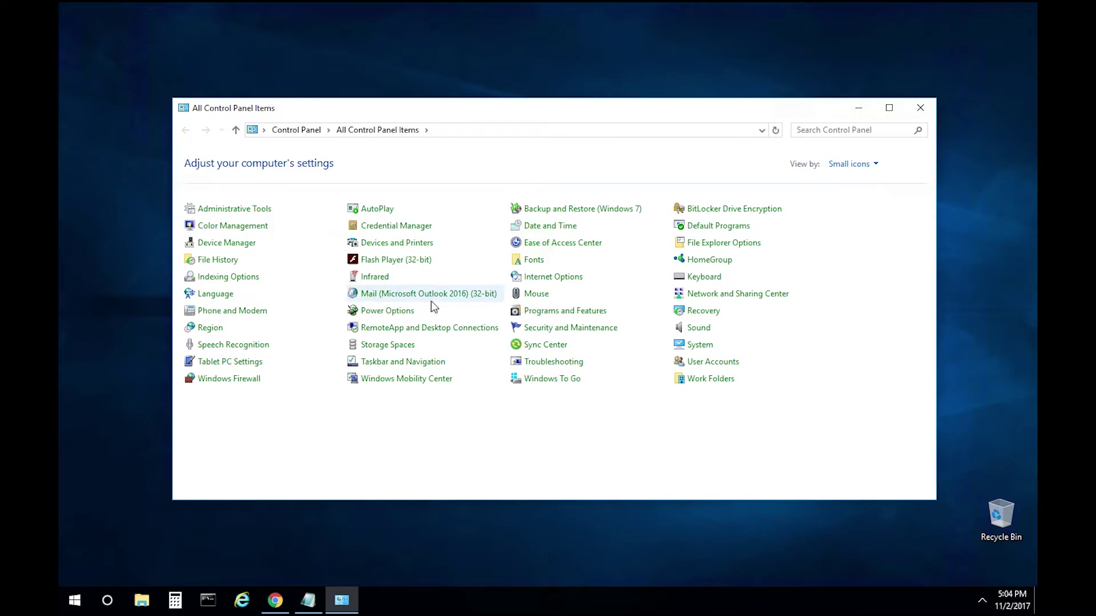
{"action": "left_click", "coordinate": [401, 244]}
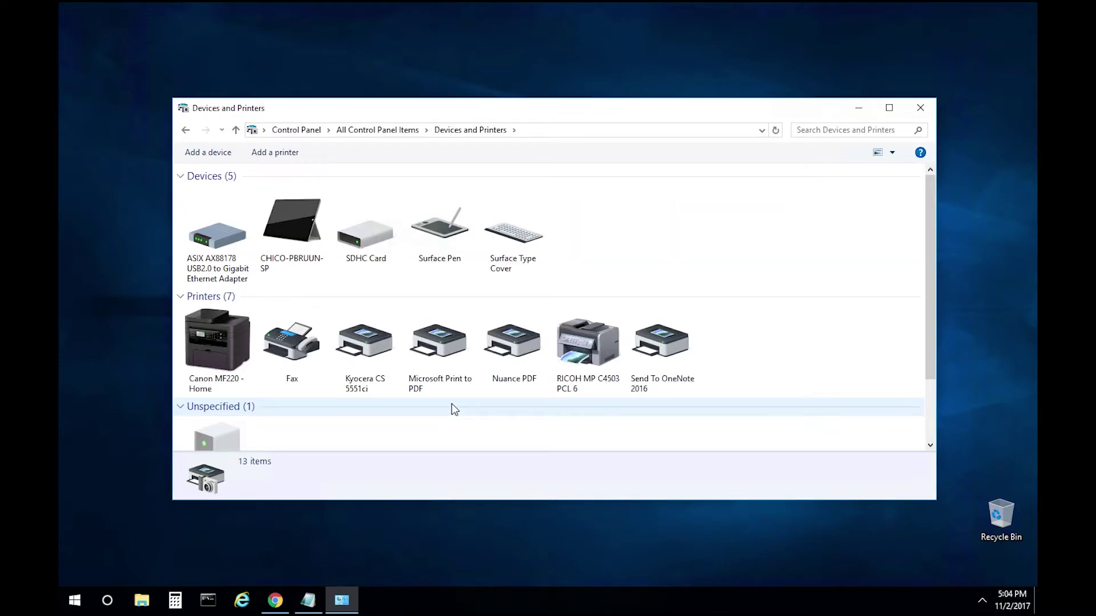
Start adding a printer and choose to add one with manual settings.
{"action": "left_click", "coordinate": [266, 153]}
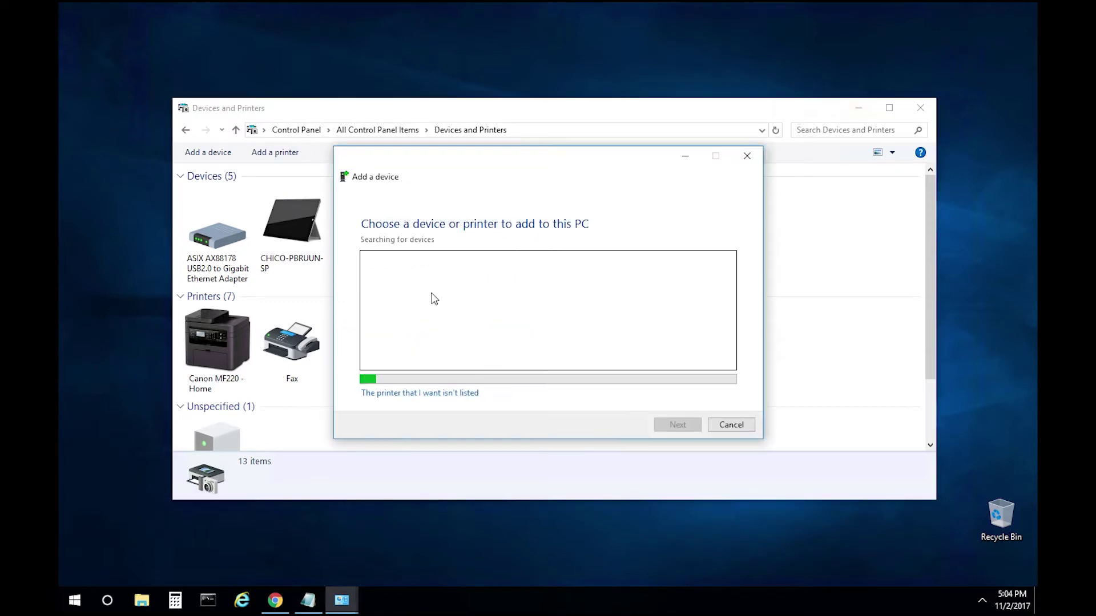
{"action": "left_click", "coordinate": [414, 393]}
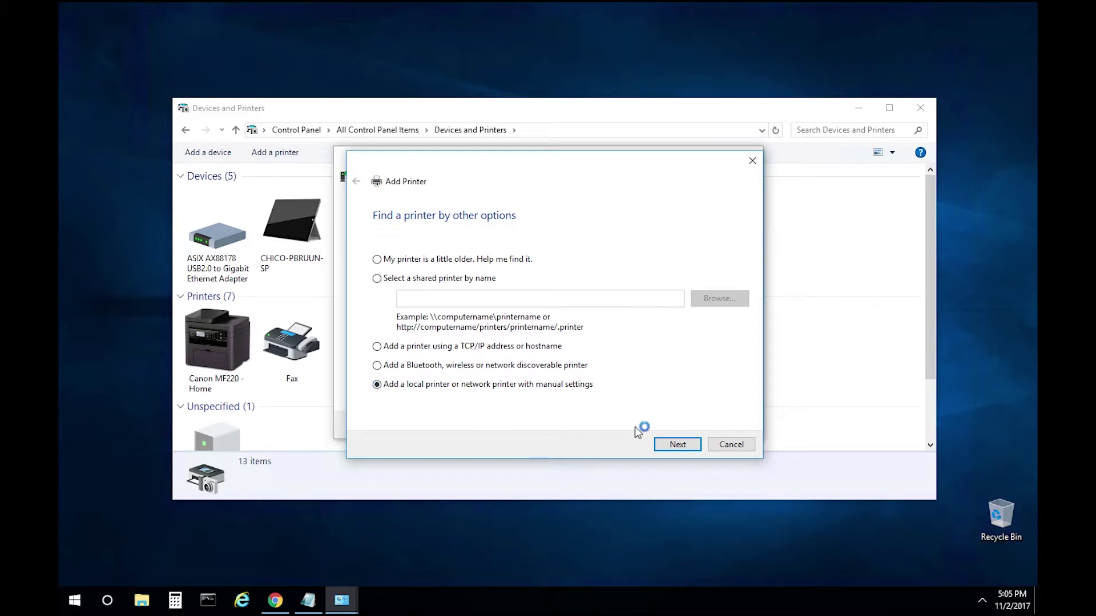
{"action": "left_click", "coordinate": [678, 444]}
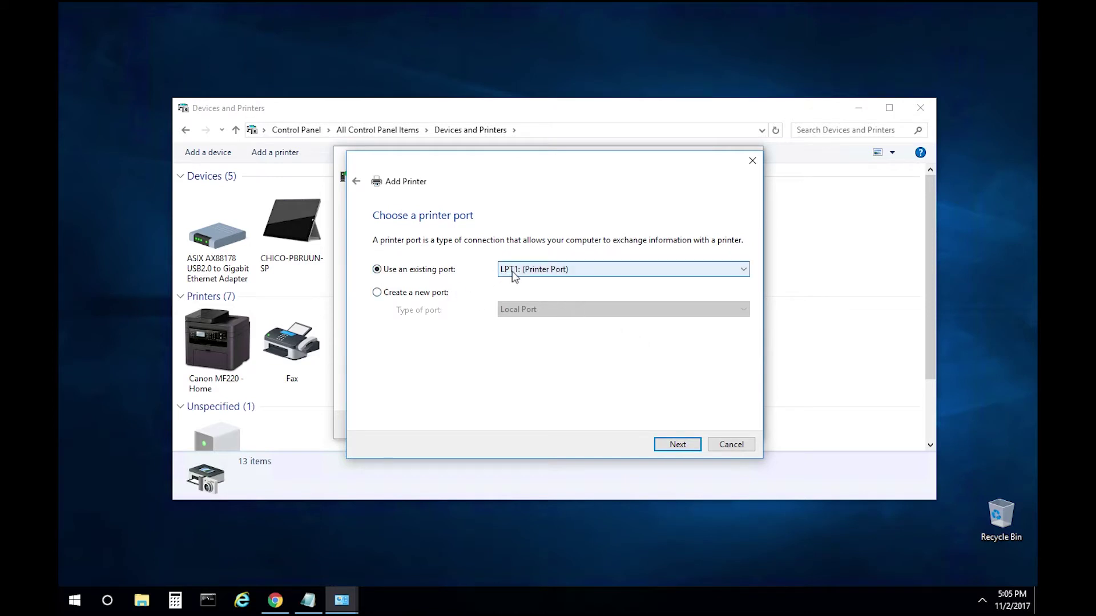
Create a Standard TCP/IP port at 10.24.3.20 with driver querying turned off.
{"action": "left_click", "coordinate": [410, 292]}
{"action": "left_click", "coordinate": [550, 309]}
{"action": "left_click", "coordinate": [548, 343]}
{"action": "left_click", "coordinate": [677, 444]}
{"action": "type", "text": "10.24.3.20"}
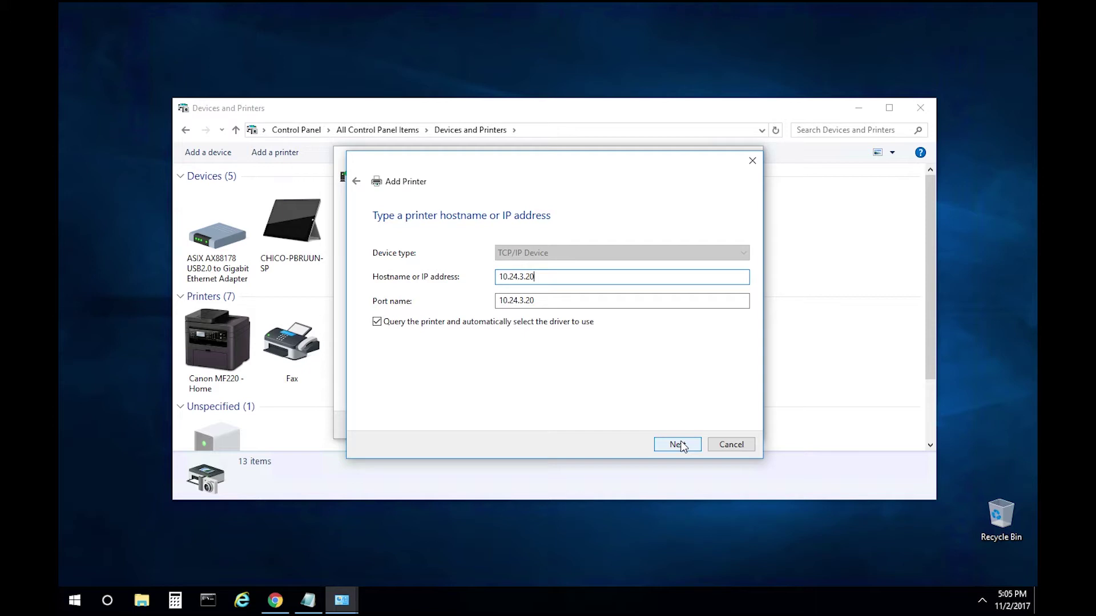
{"action": "left_click", "coordinate": [377, 322]}
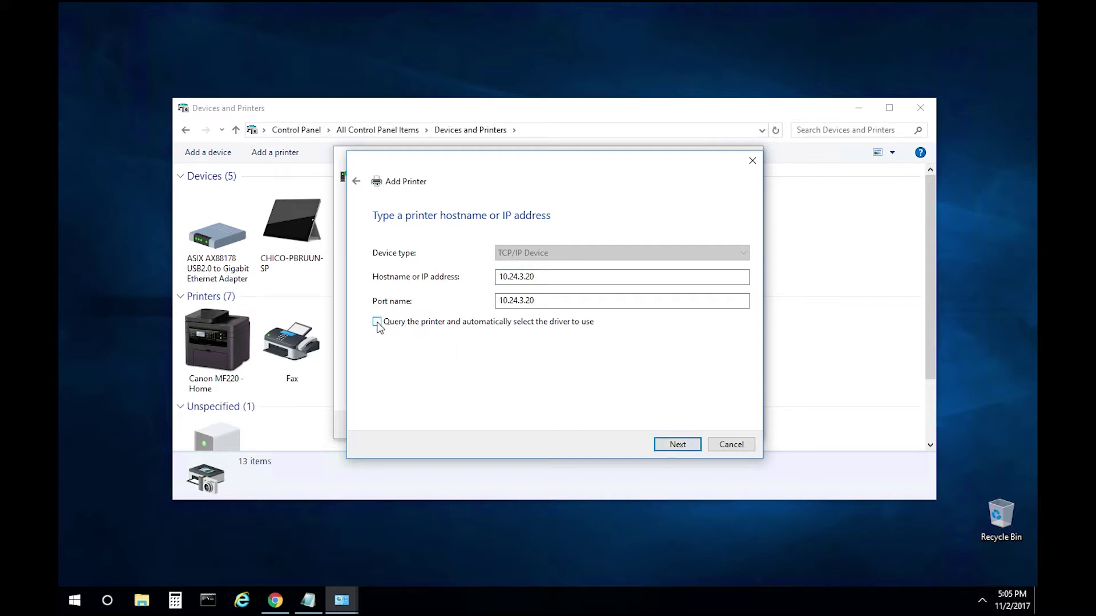
Load the driver from Downloads\UFRII_v30.15_Set-up_x64\Driver\CNLB0UA64.INF via Have Disk.
{"action": "left_click", "coordinate": [676, 445]}
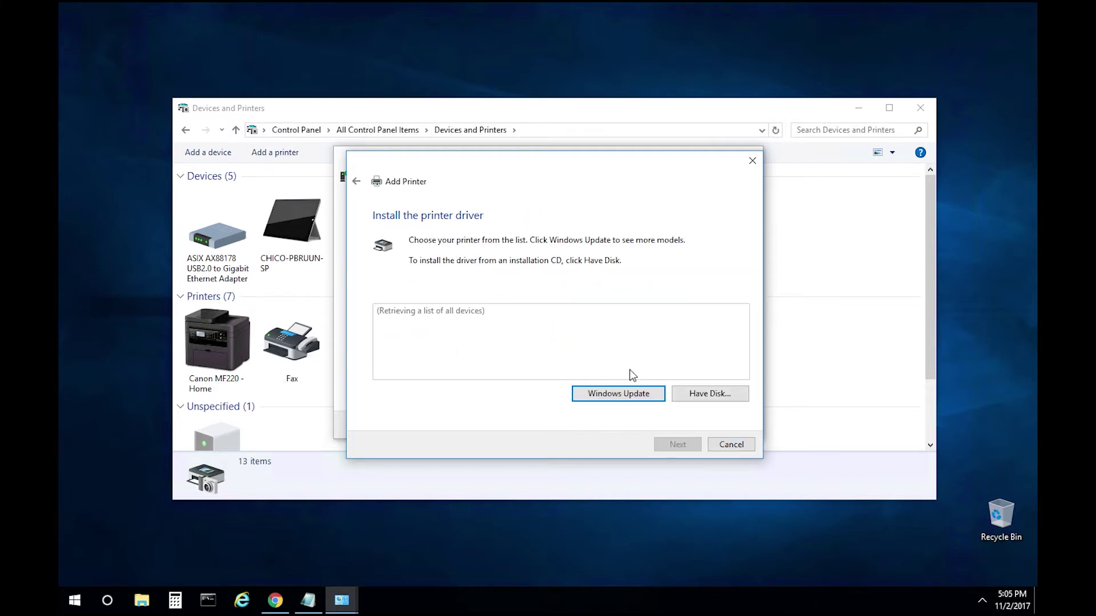
{"action": "left_click", "coordinate": [701, 395]}
{"action": "left_click", "coordinate": [664, 374]}
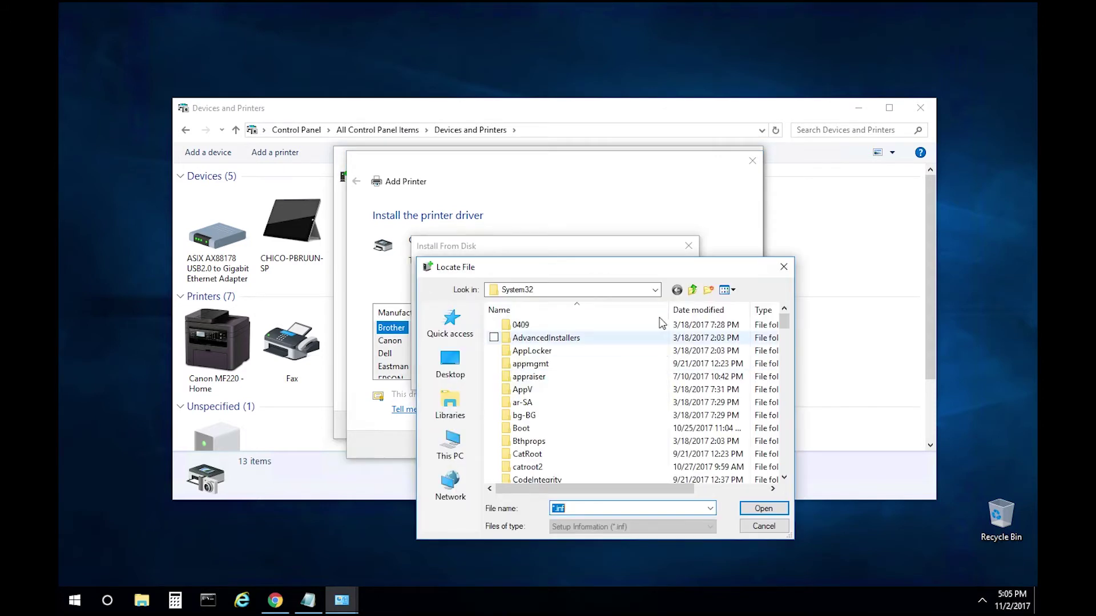
{"action": "left_click", "coordinate": [655, 289]}
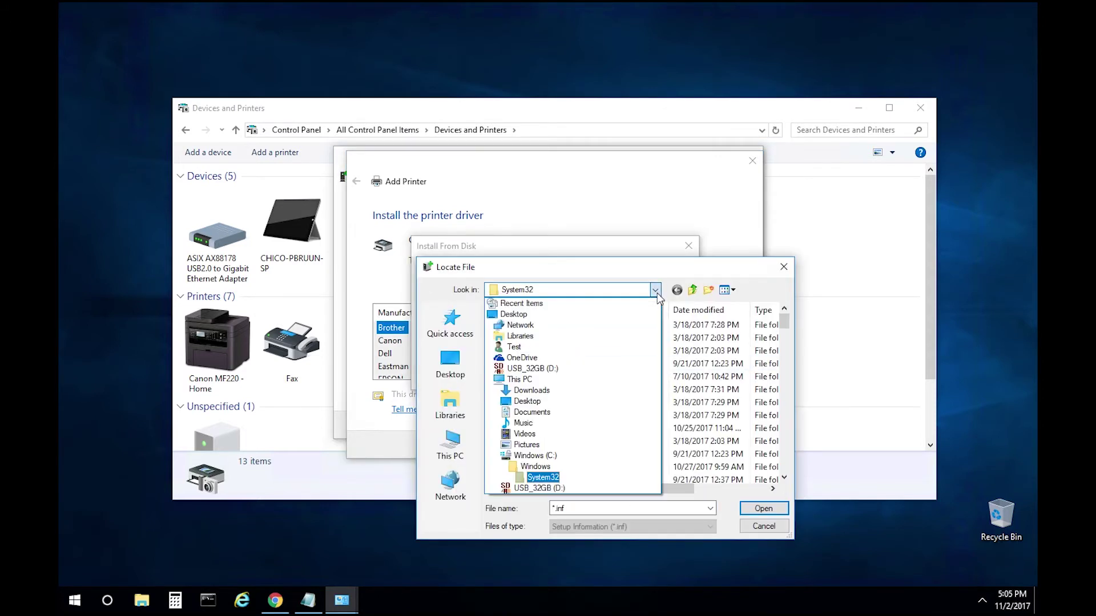
{"action": "left_click", "coordinate": [579, 349]}
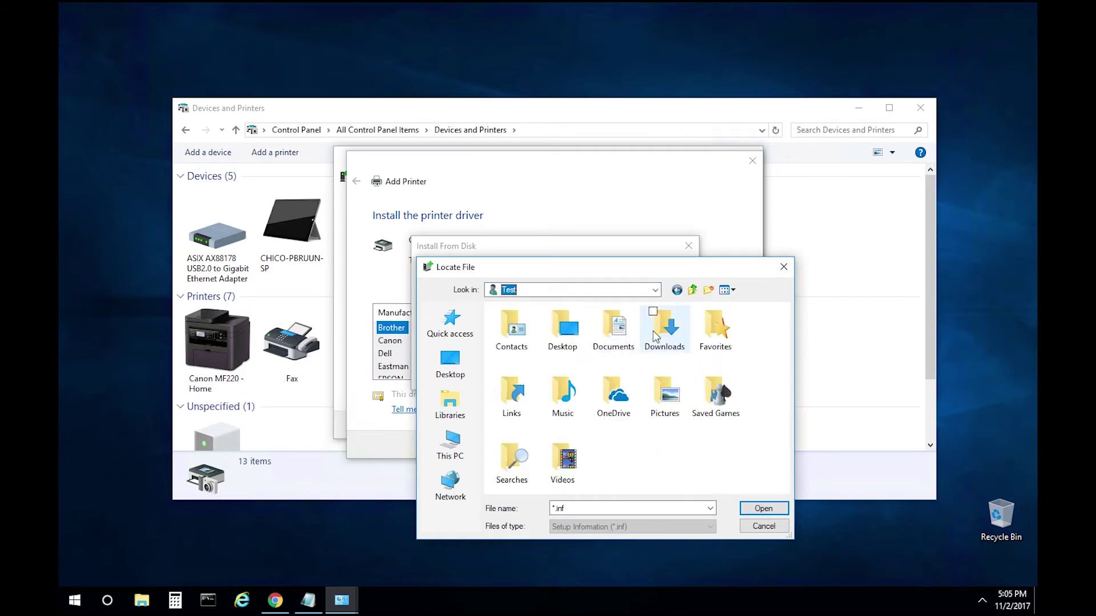
{"action": "double_click", "coordinate": [658, 331]}
{"action": "double_click", "coordinate": [566, 326]}
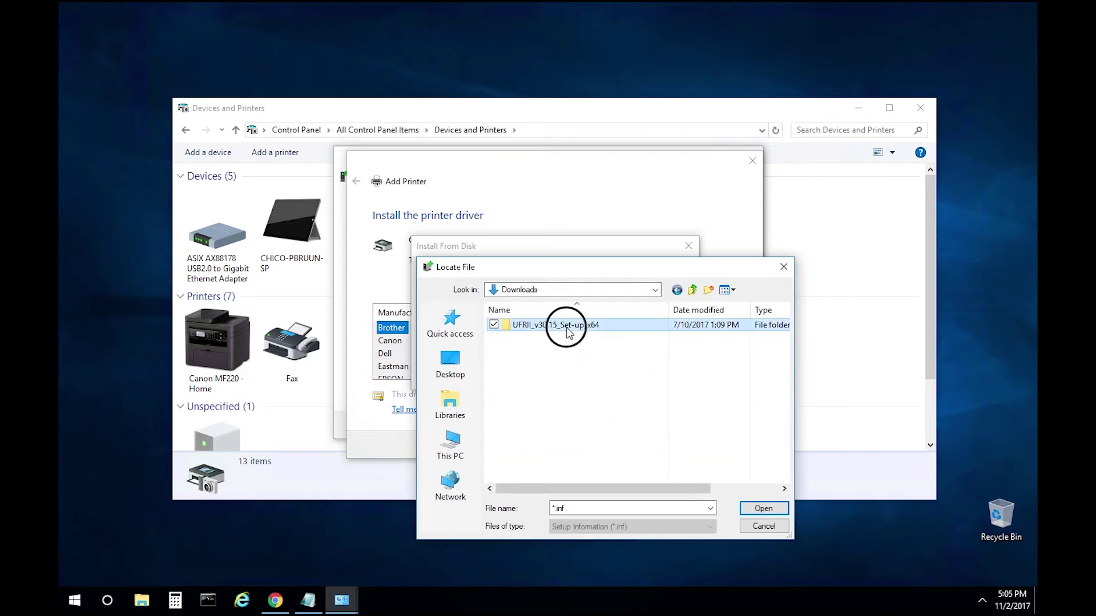
{"action": "double_click", "coordinate": [527, 328]}
{"action": "left_click", "coordinate": [526, 325]}
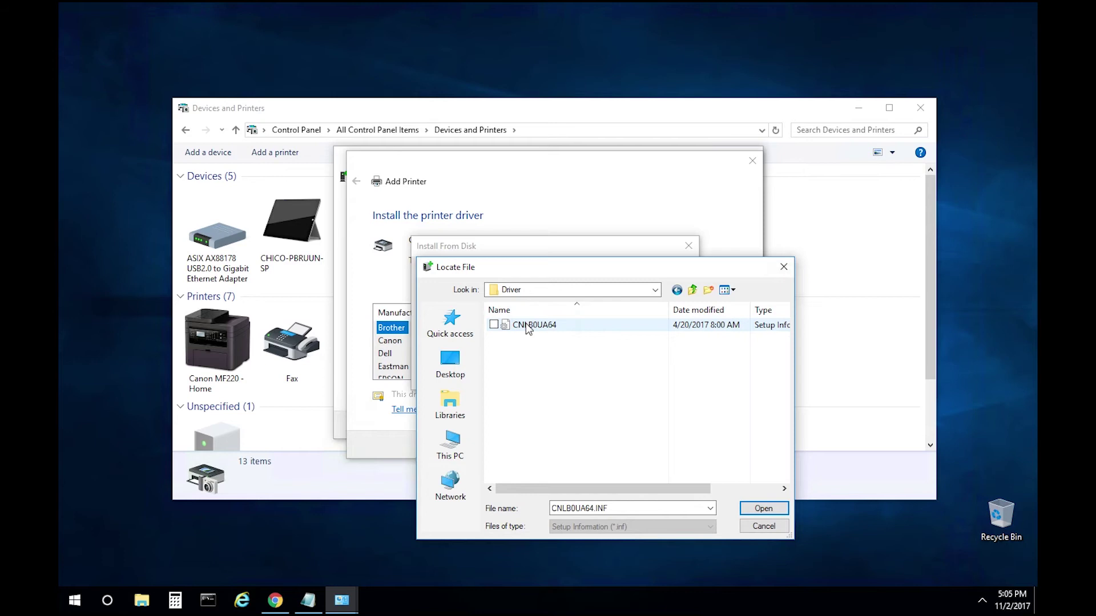
{"action": "double_click", "coordinate": [527, 325]}
{"action": "left_click", "coordinate": [666, 275]}
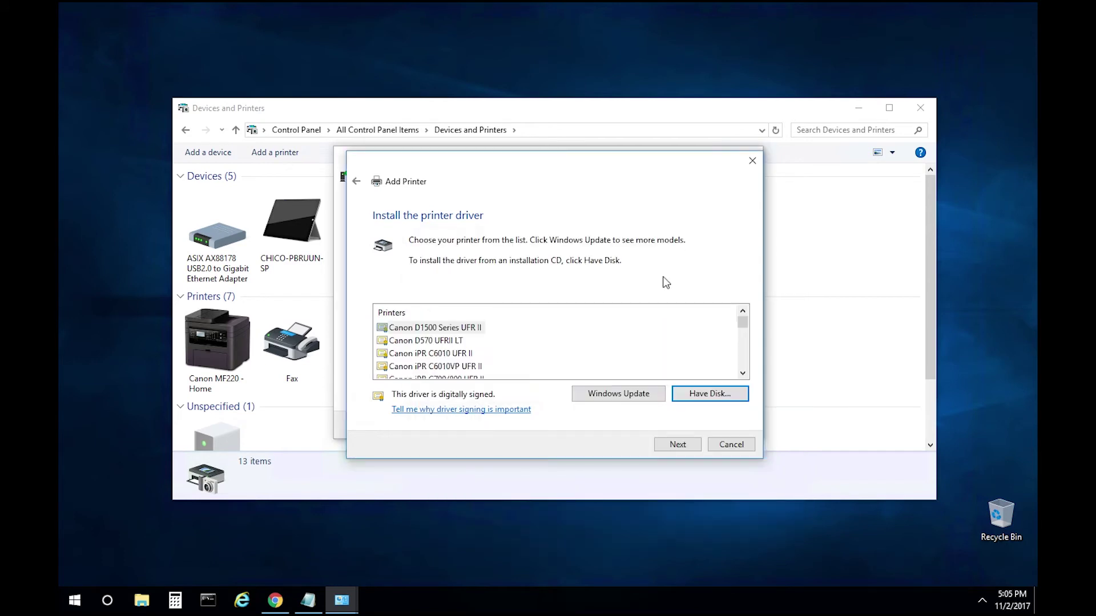
Choose the Canon iR-ADV C5550/5560 UFR II model from the driver list.
{"action": "left_click", "coordinate": [457, 343]}
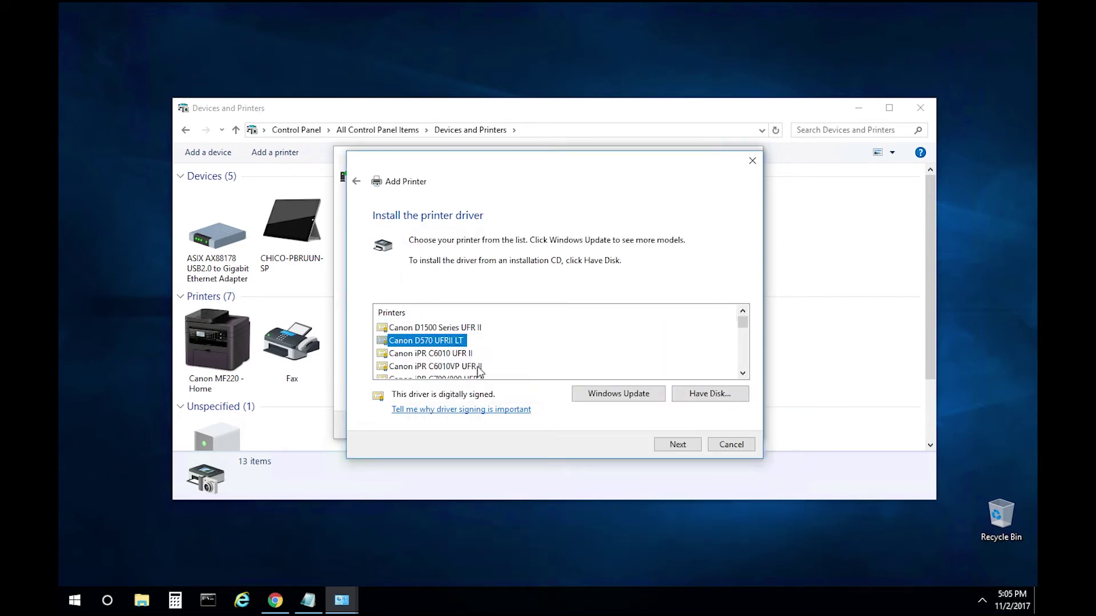
{"action": "scroll", "coordinate": [478, 371], "scroll_direction": "down", "scroll_amount": 3}
{"action": "scroll", "coordinate": [478, 371], "scroll_direction": "down", "scroll_amount": 3}
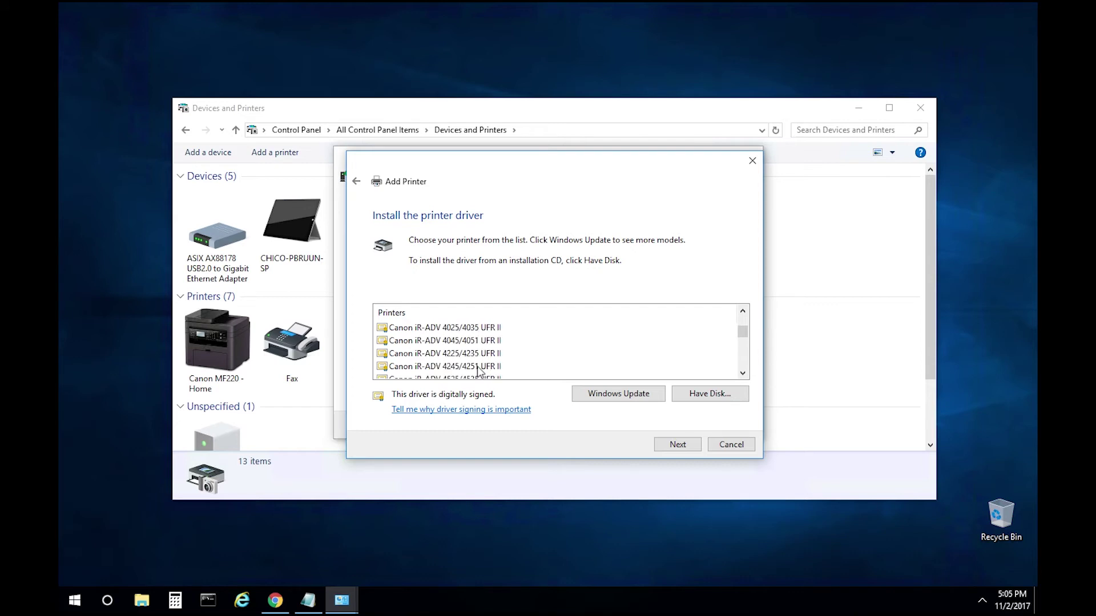
{"action": "left_click", "coordinate": [743, 373]}
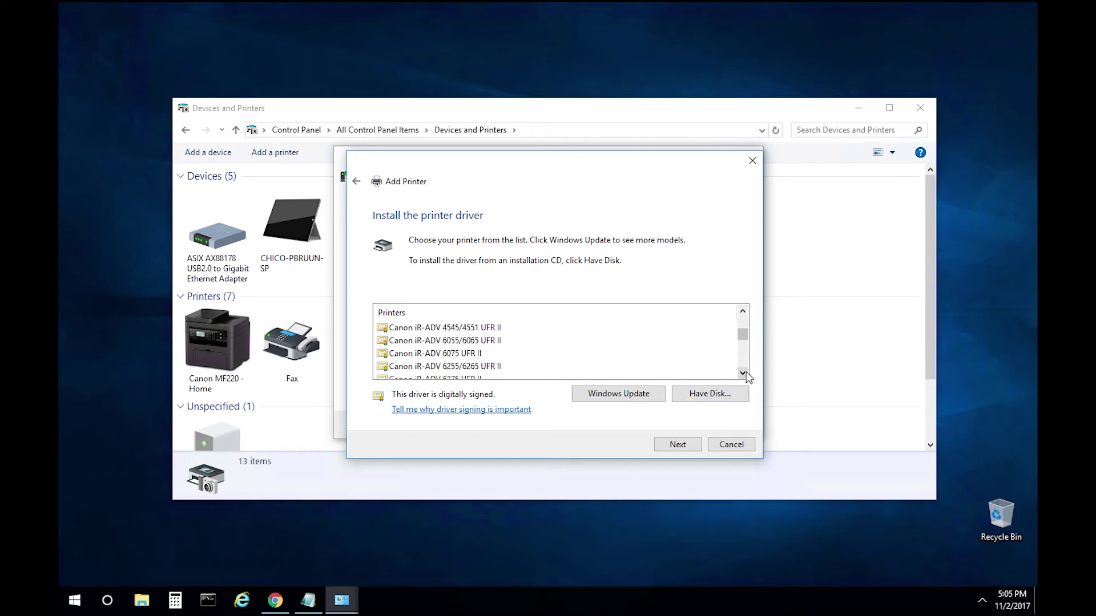
{"action": "left_click_drag", "start_coordinate": [743, 373], "coordinate": [743, 373]}
{"action": "left_click", "coordinate": [490, 366]}
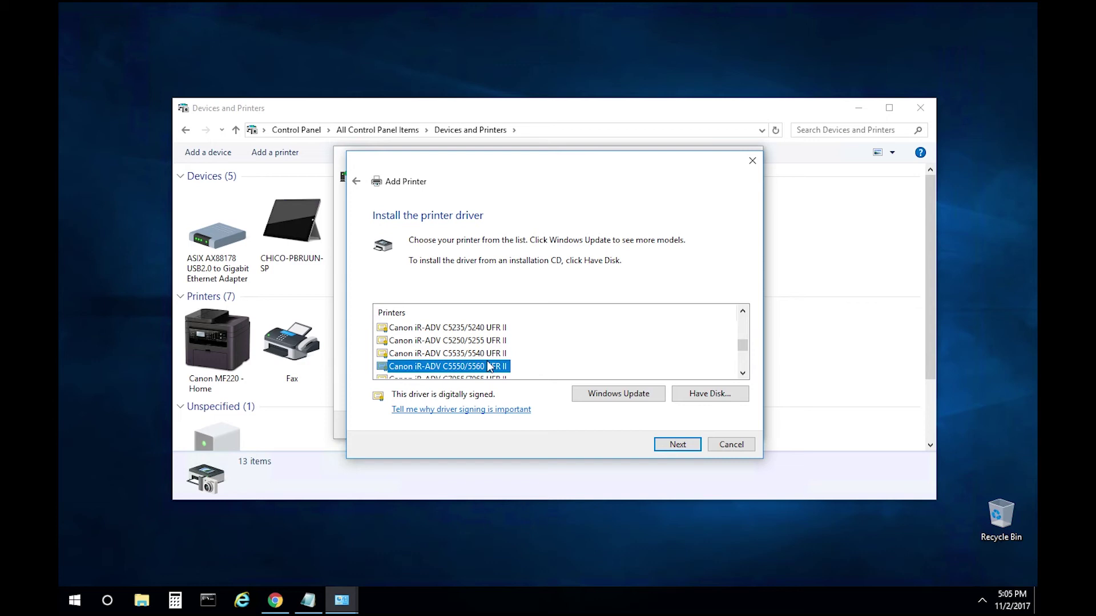
{"action": "left_click", "coordinate": [679, 443]}
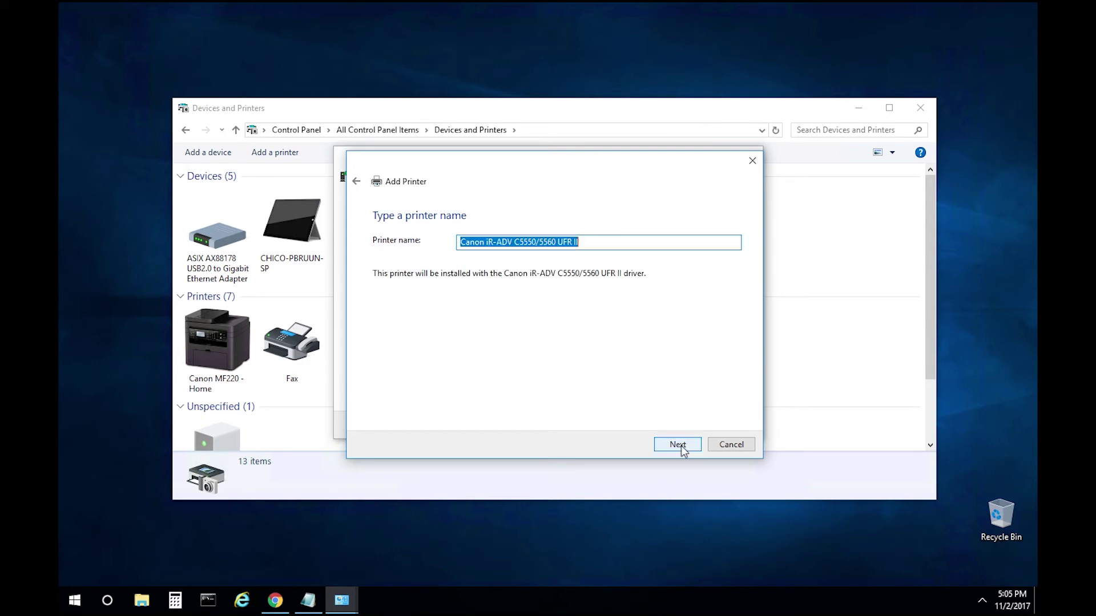
Finish installing the printer with its default name and no sharing.
{"action": "left_click", "coordinate": [681, 447]}
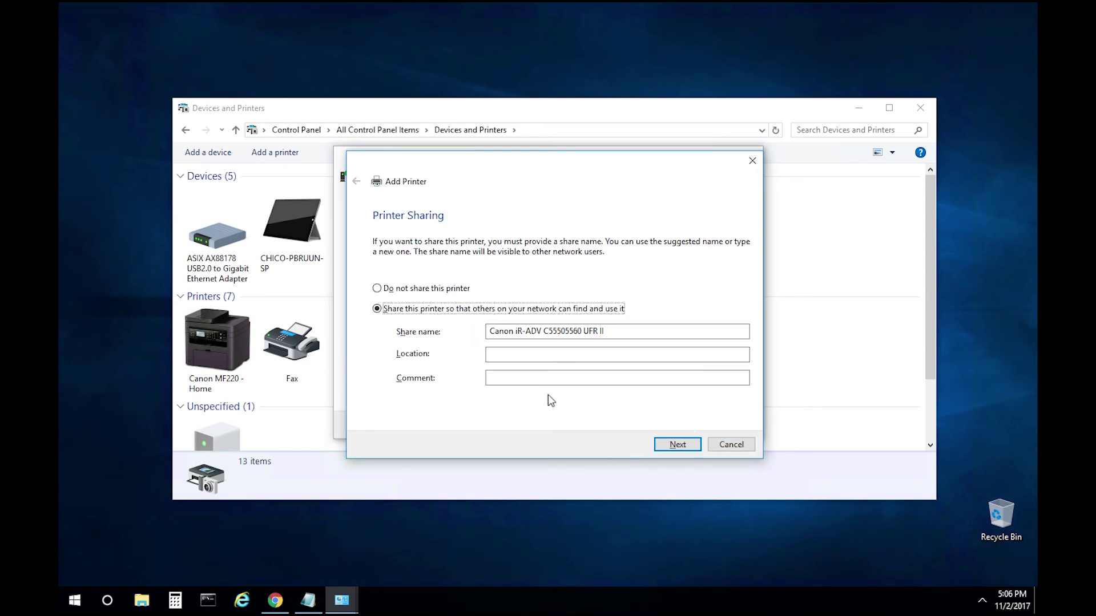
{"action": "left_click", "coordinate": [378, 288]}
{"action": "left_click", "coordinate": [678, 444]}
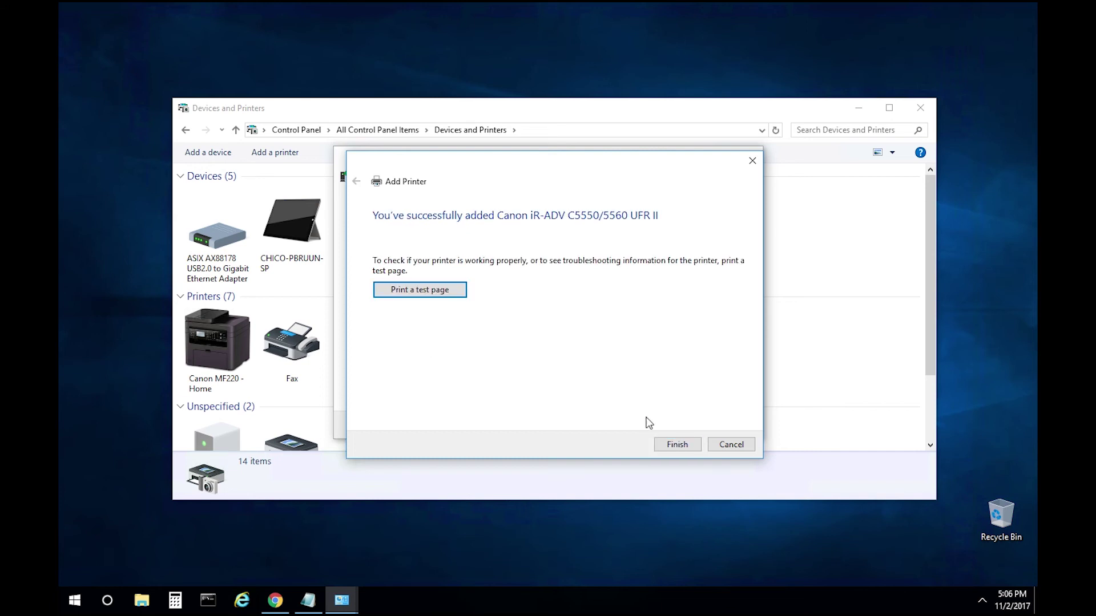
{"action": "left_click", "coordinate": [677, 445]}
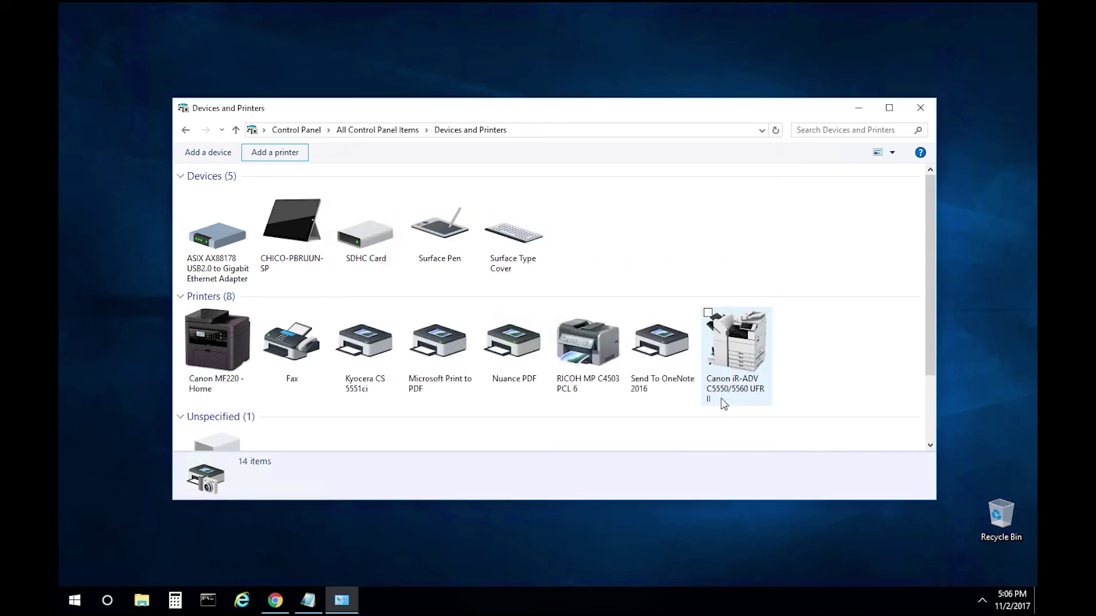
Open Printer properties for the new Canon iR-ADV printer.
{"action": "left_click", "coordinate": [740, 357]}
{"action": "right_click", "coordinate": [741, 358]}
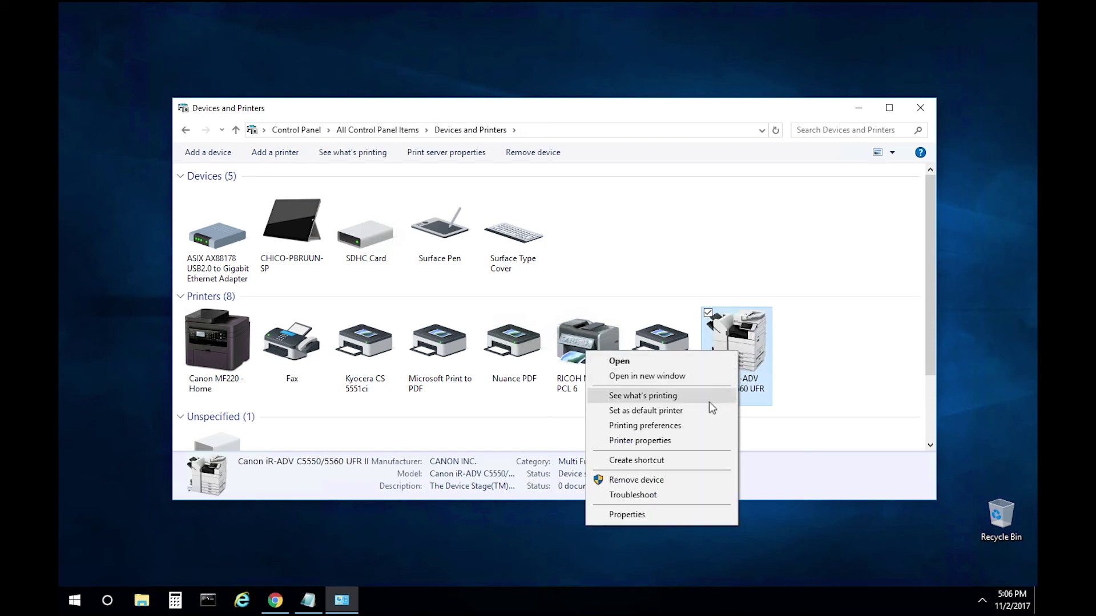
{"action": "left_click", "coordinate": [702, 443]}
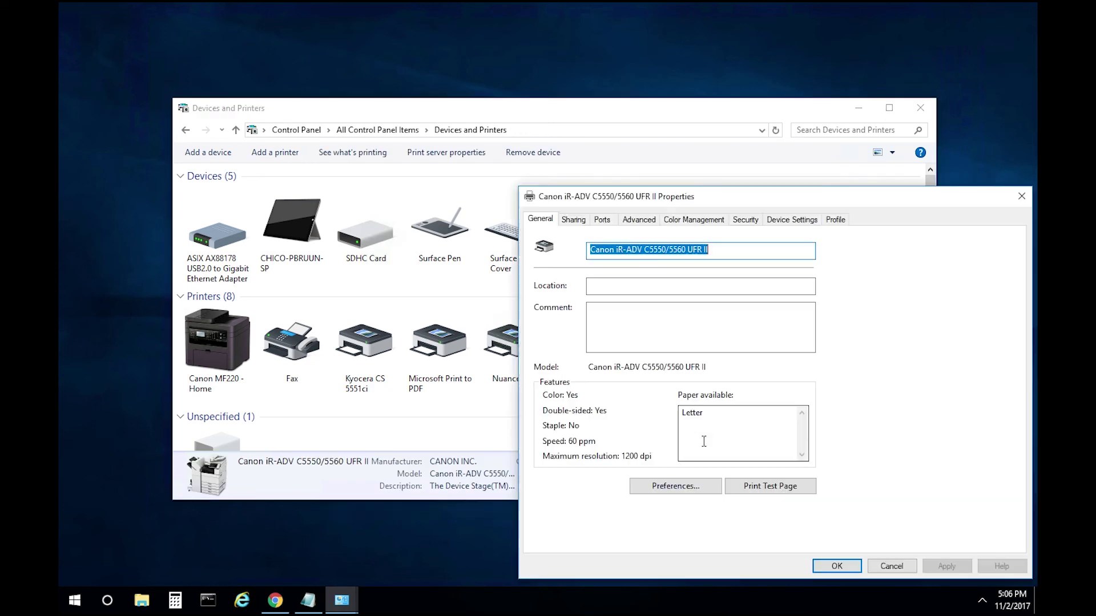